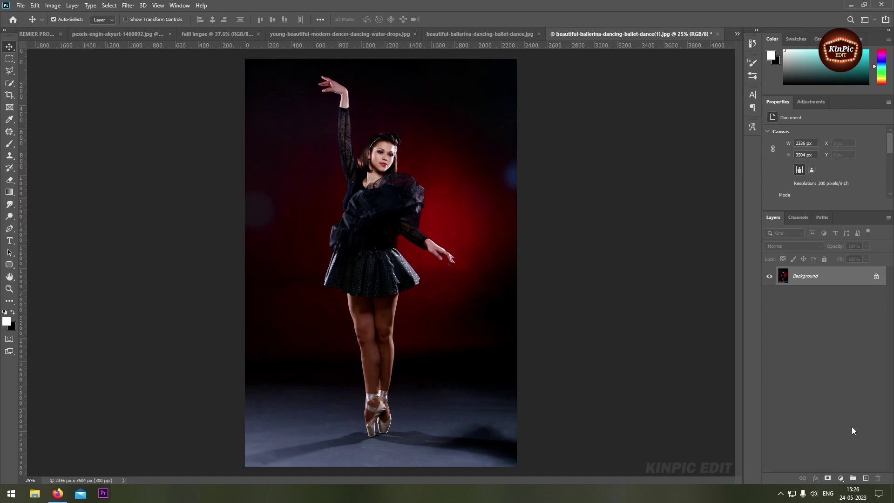
Add a new empty layer above the ballerina photo layer.
left_click(867, 479)
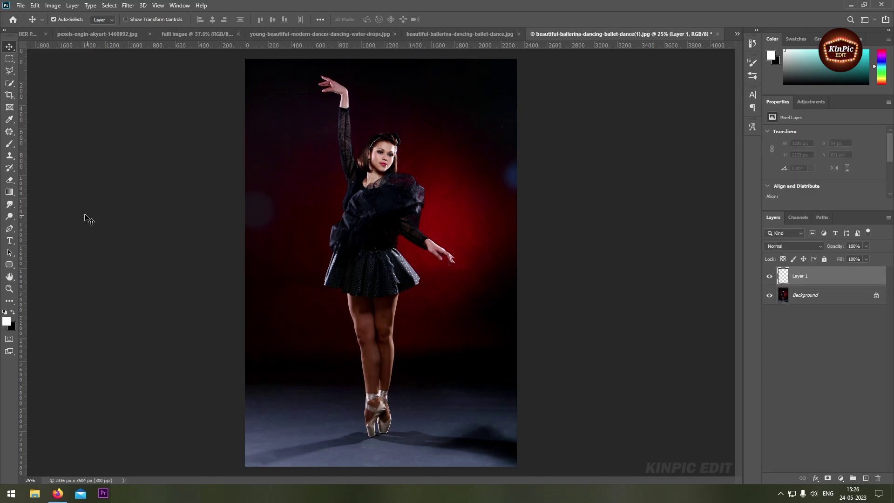
Choose the Brush Tool and keep white as the foreground painting colour.
right_click(11, 146)
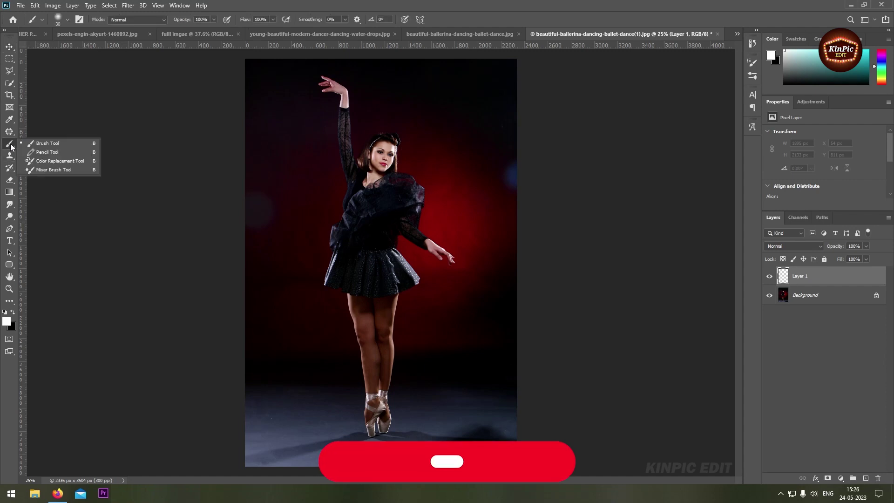
left_click(47, 144)
left_click(9, 119)
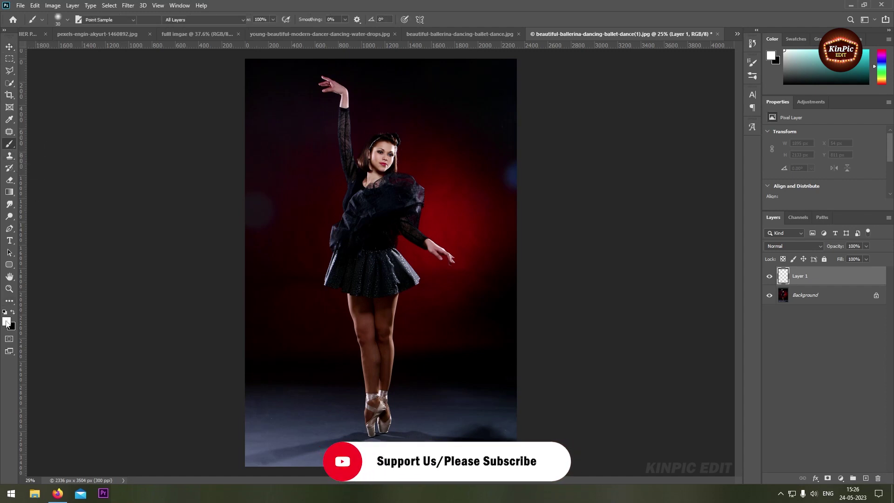
left_click(7, 322)
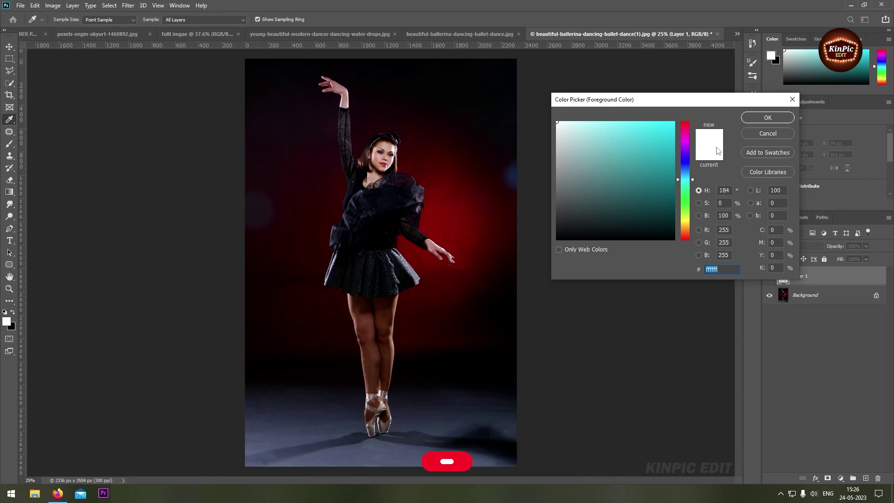
left_click(767, 118)
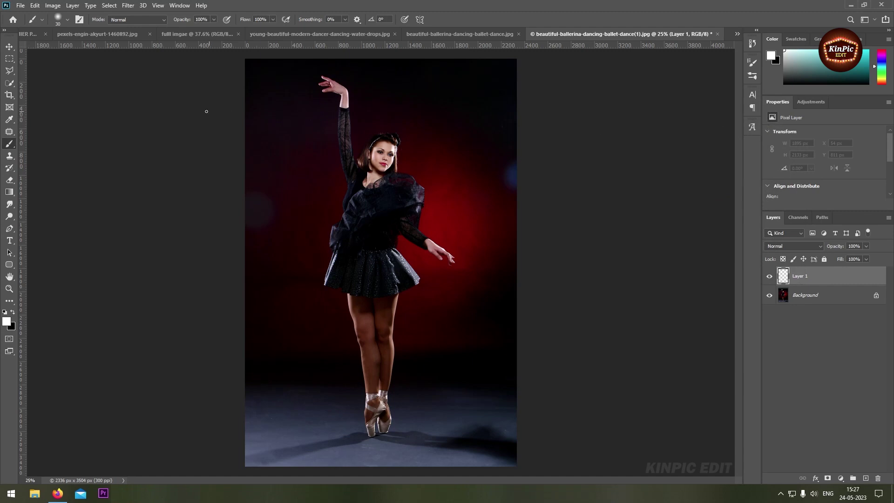
Pick a Soft Round brush at 30 px size with 0% hardness.
left_click(66, 20)
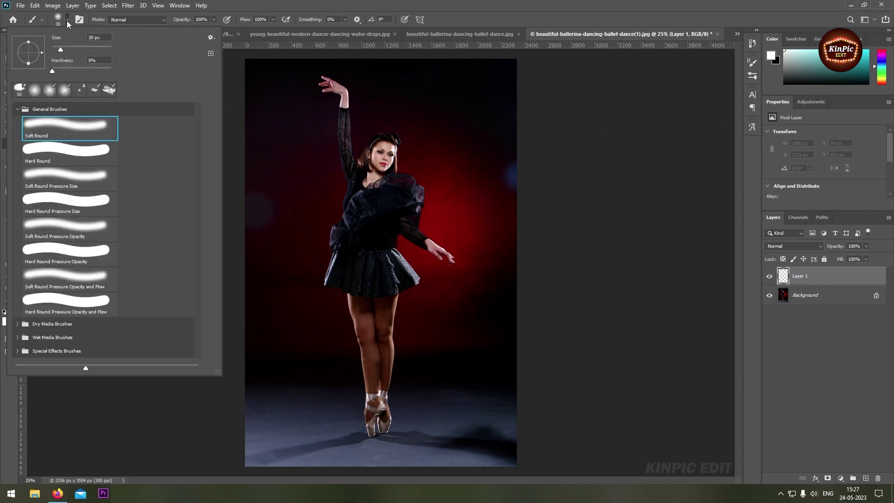
left_click(33, 91)
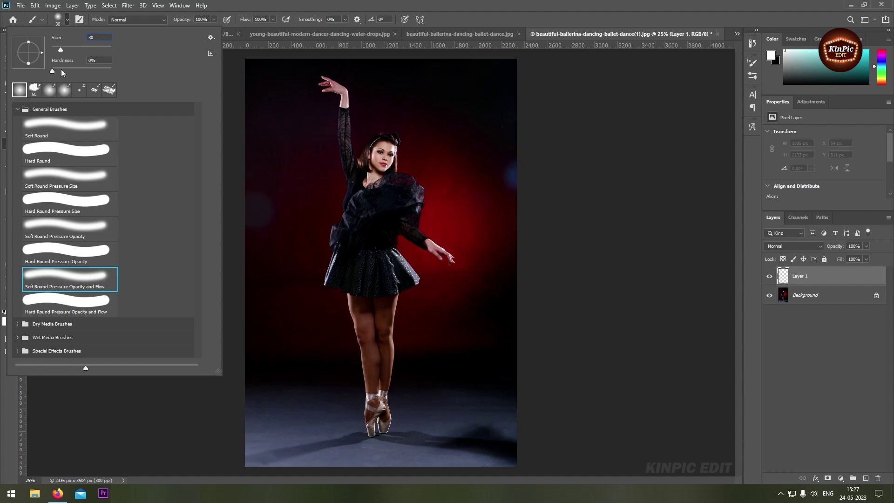
key("Tab")
left_click(443, 21)
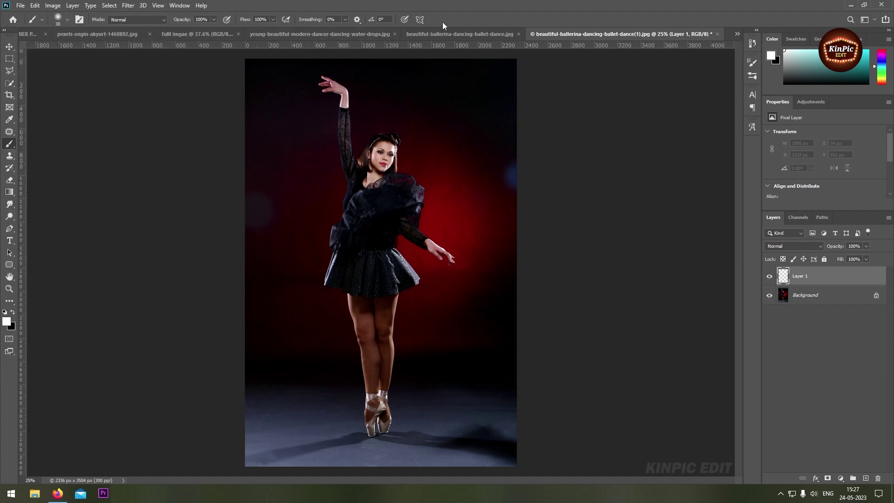
With the Pen in Path mode, start the spiral from her chest around her shoulder to her left hip.
left_click(11, 231)
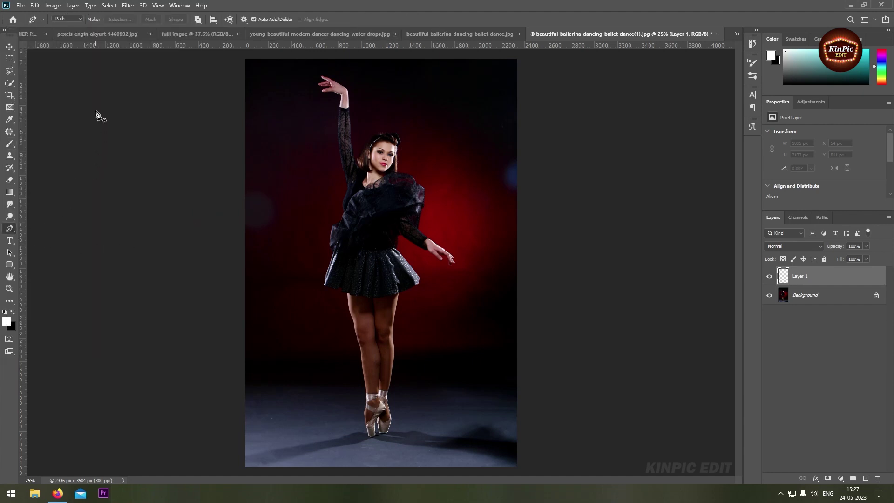
left_click(70, 19)
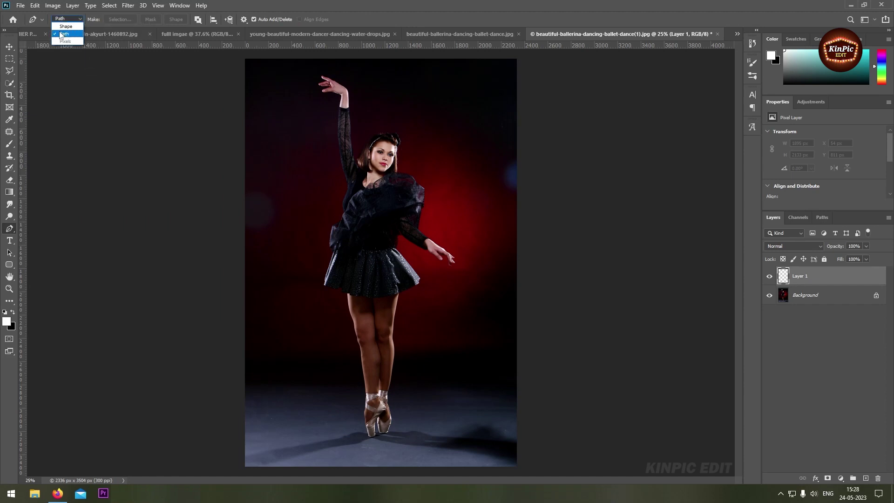
left_click(75, 33)
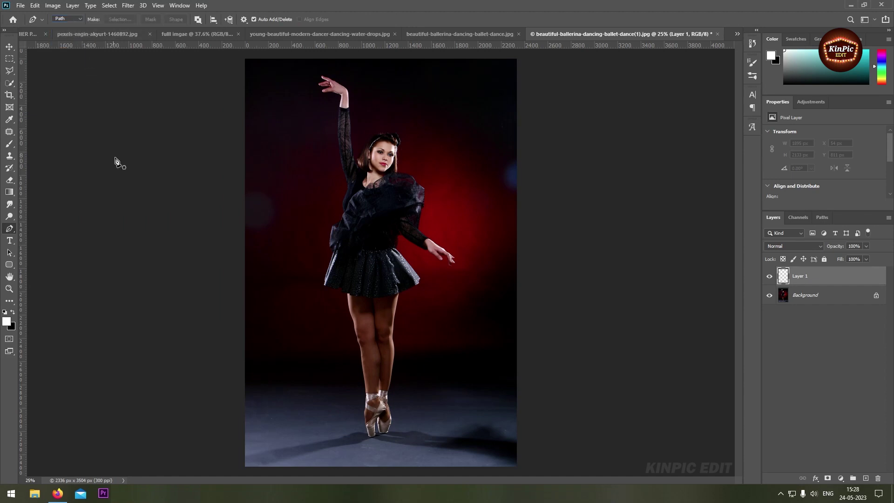
left_click(279, 180)
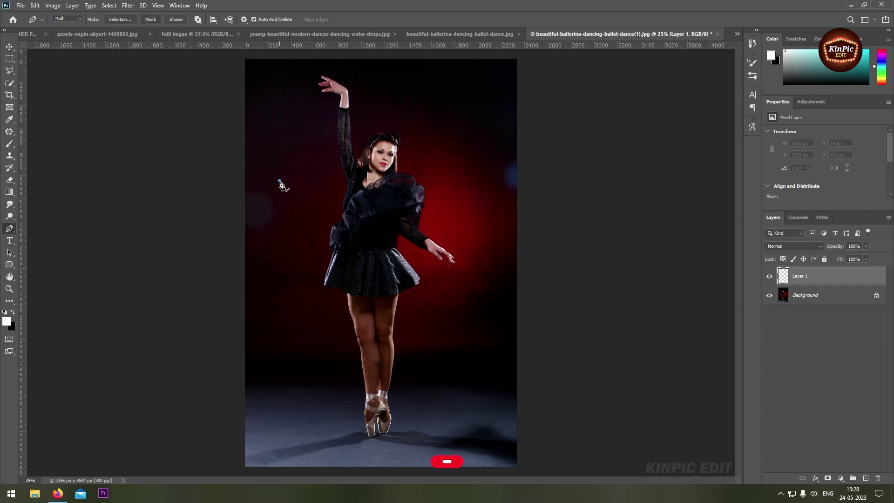
left_click(471, 195)
left_click_drag(295, 257, 63, 311)
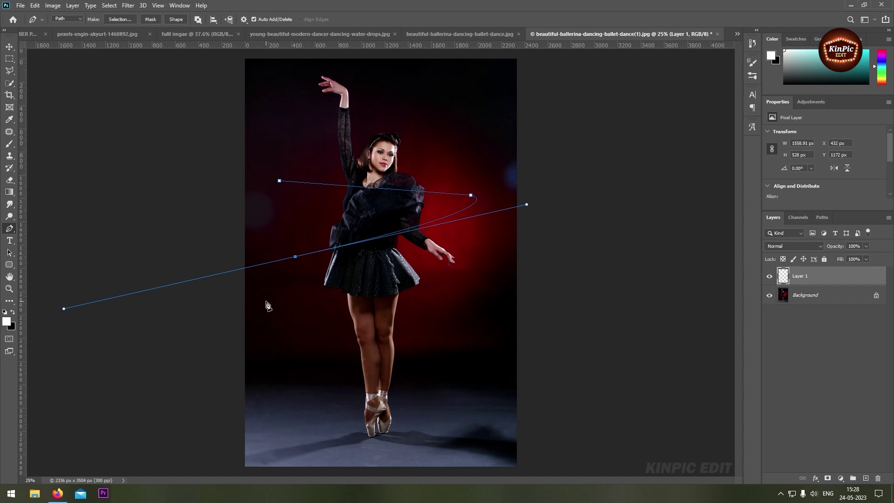
left_click(296, 257)
Continue the curved path past her knees and shins, finishing near her ankles.
left_click_drag(459, 301, 735, 317)
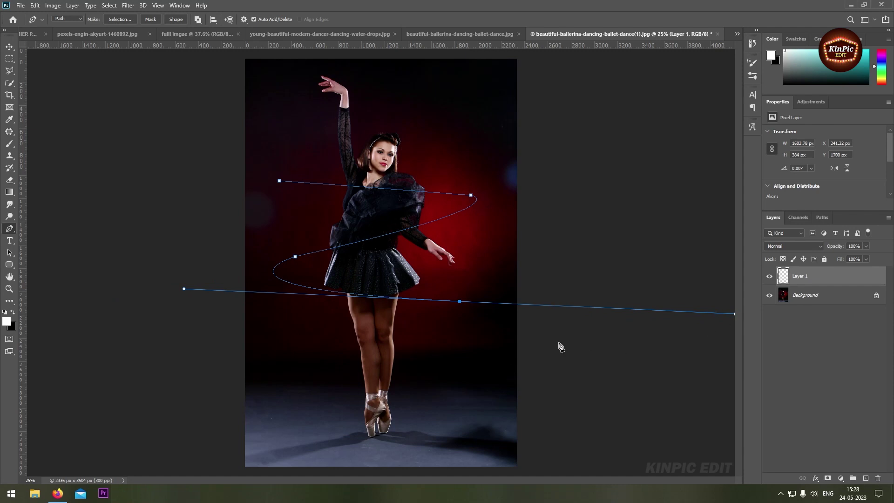
left_click(459, 301)
left_click_drag(328, 351, 125, 396)
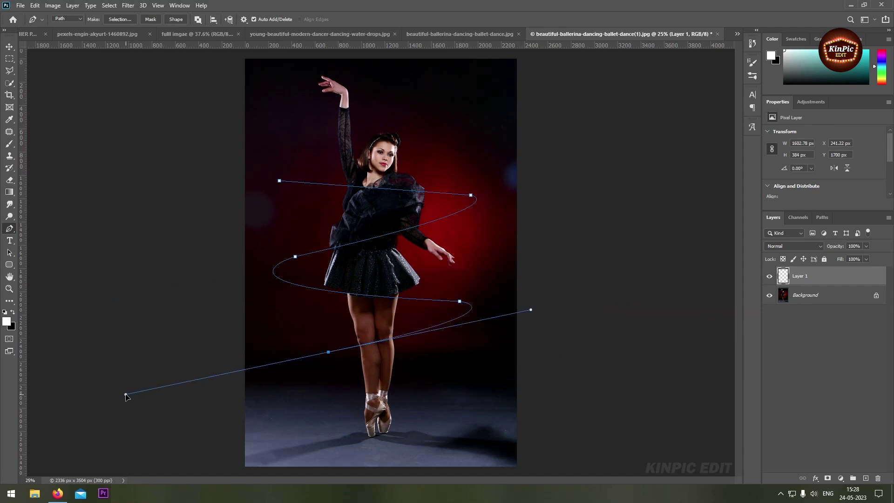
left_click(329, 352)
left_click_drag(434, 379, 656, 381)
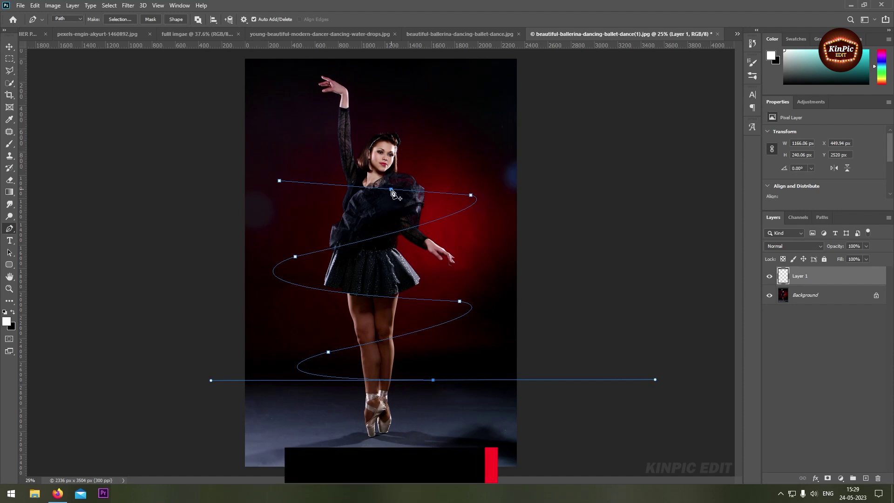
right_click(391, 190)
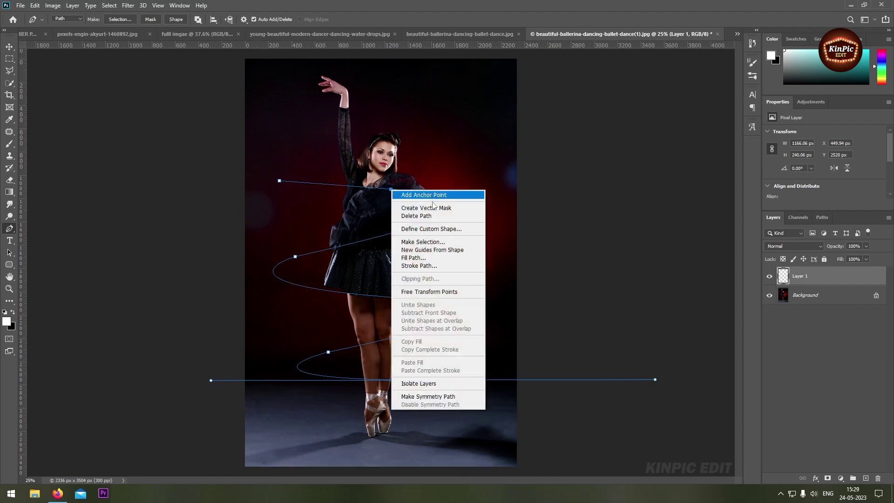
Stroke the spiral path with the white brush using Simulate Pressure for a tapered streak.
left_click(432, 266)
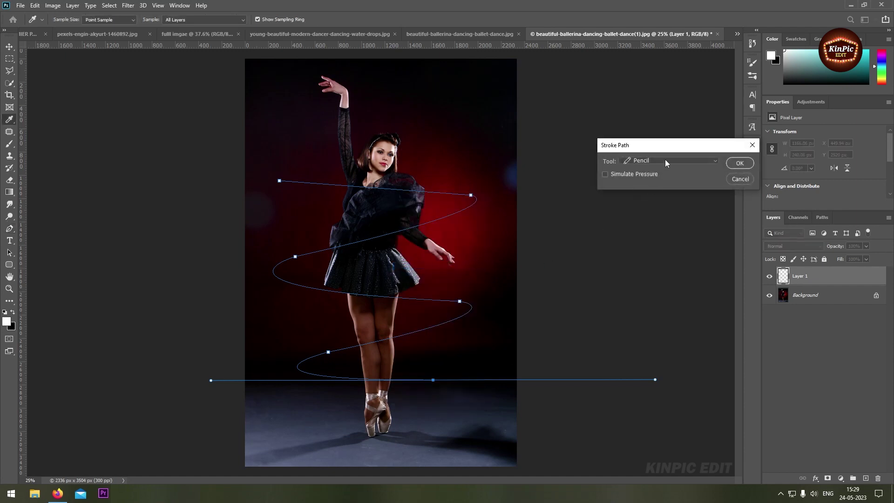
left_click(666, 164)
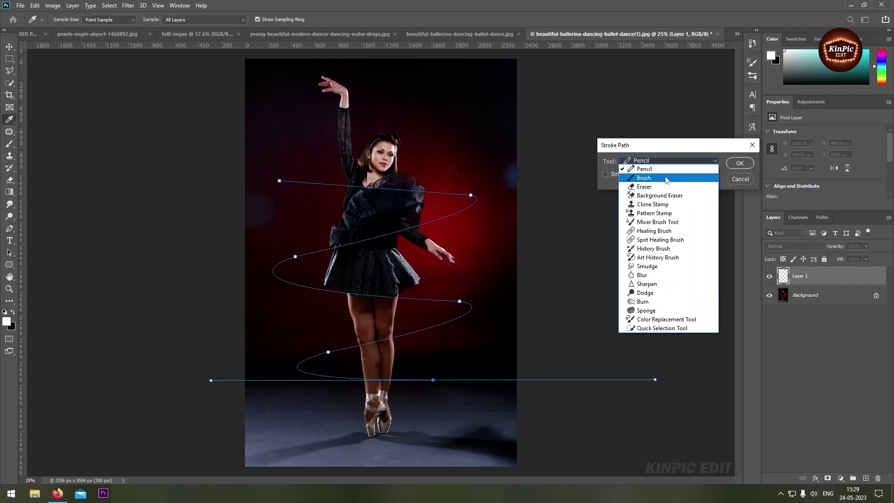
left_click(666, 178)
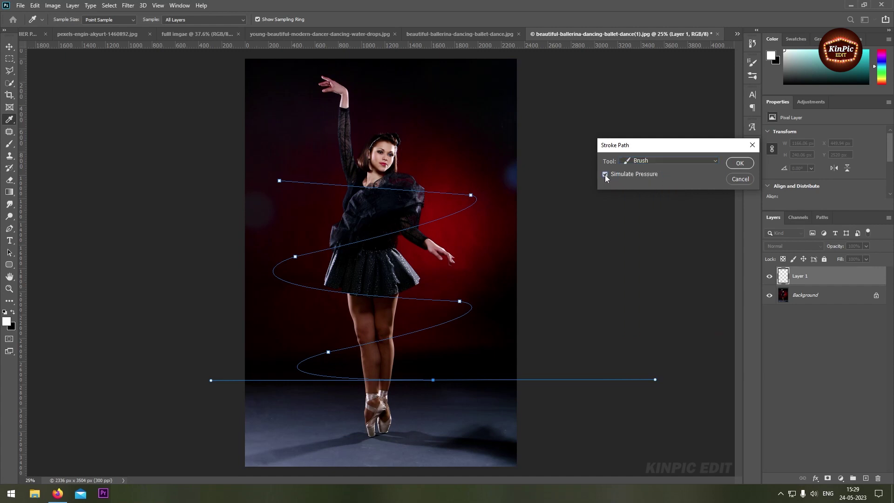
left_click(737, 165)
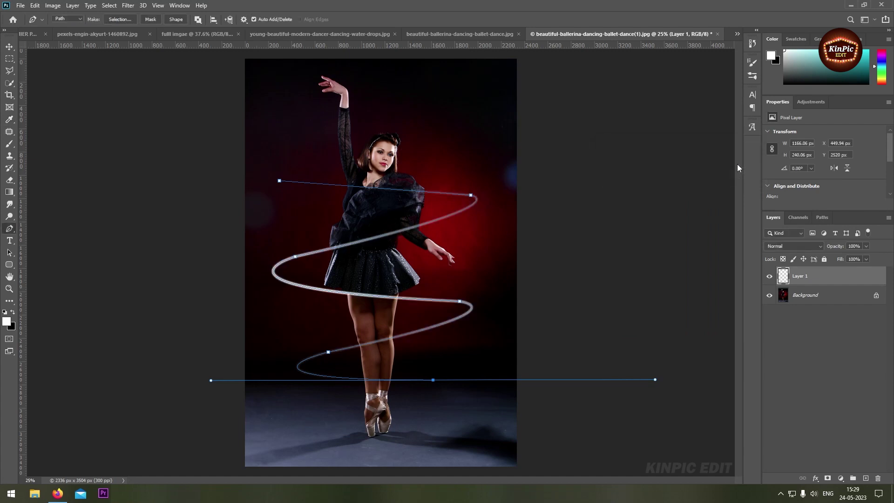
double_click(809, 282)
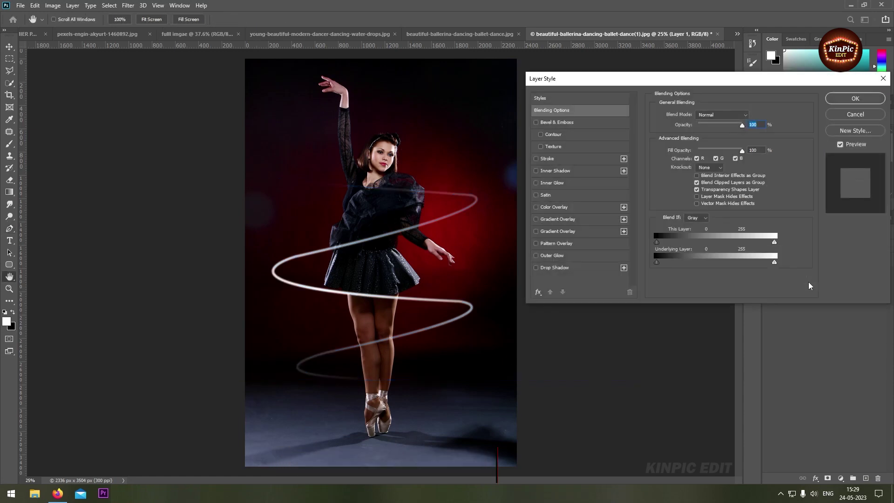
Enable an Outer Glow on the streak layer in blue #0066ff with Screen blending.
left_click(537, 256)
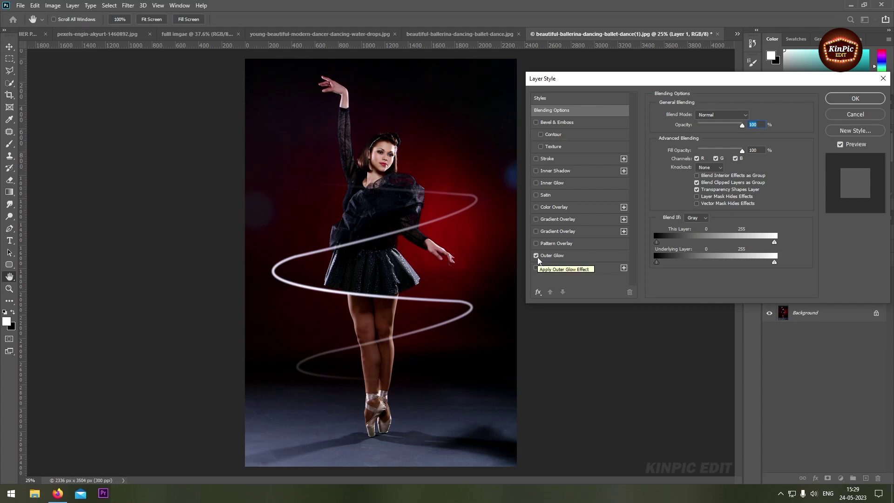
left_click(584, 256)
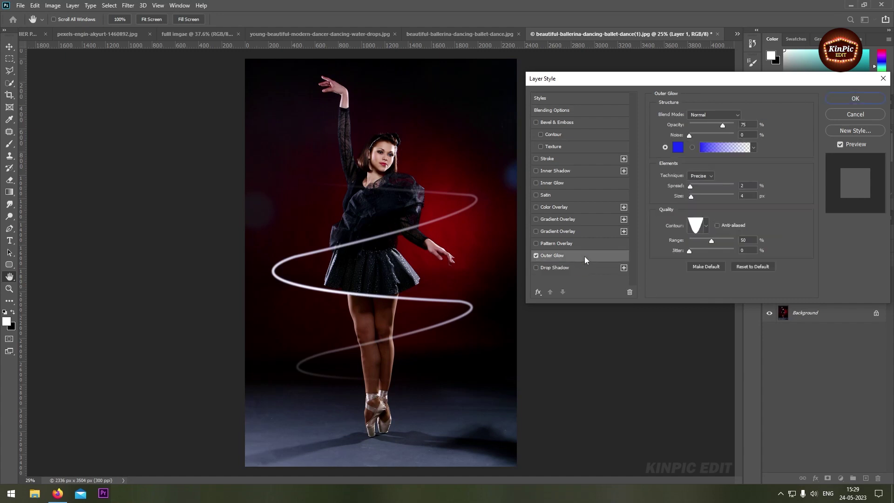
left_click(676, 148)
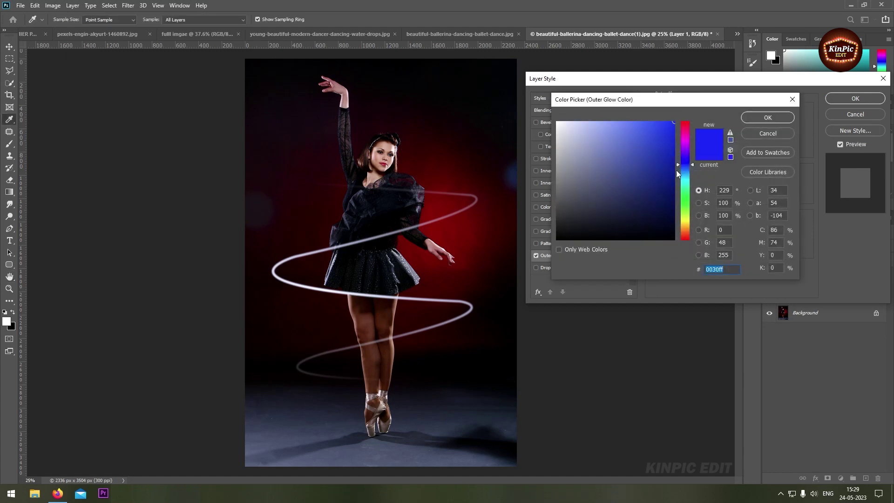
left_click(688, 168)
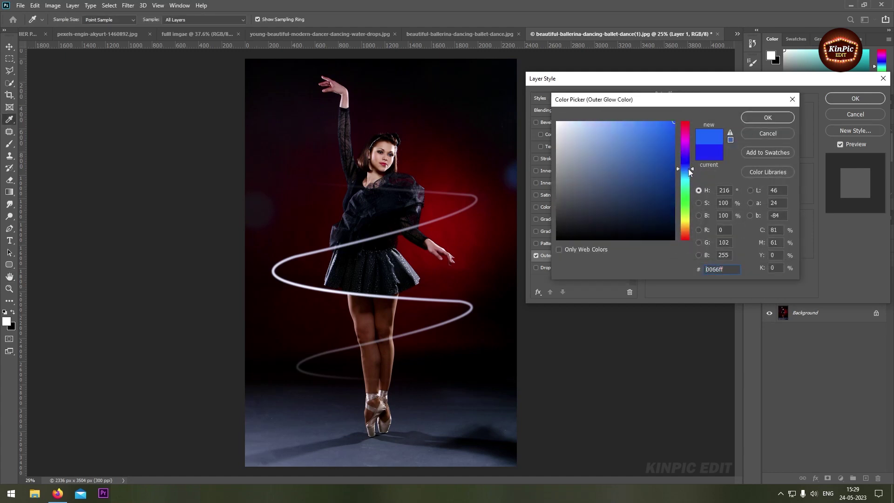
left_click(752, 119)
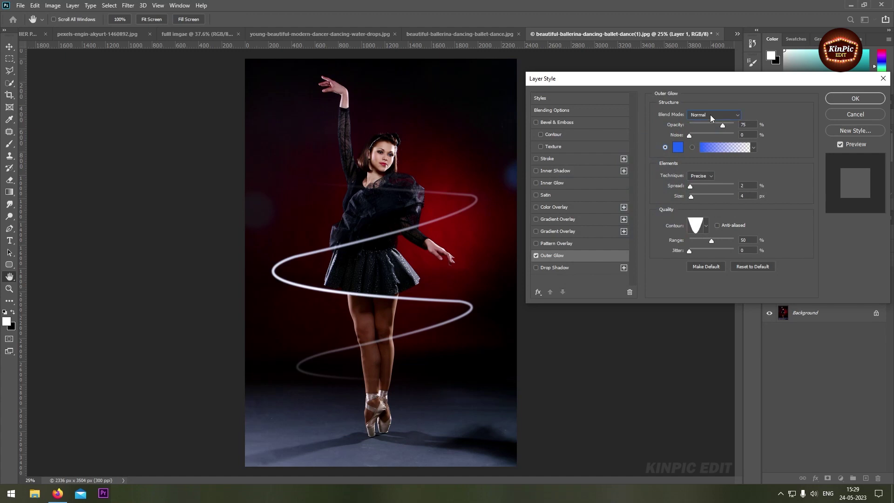
left_click(710, 115)
left_click(710, 189)
left_click(724, 123)
Set the glow technique to Softer, size 10, choose a contour preset and apply the style.
left_click(701, 175)
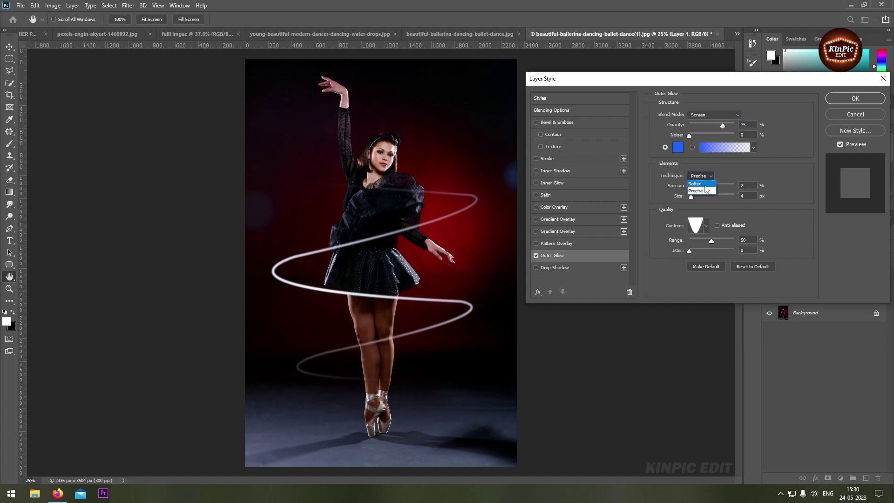
left_click(706, 186)
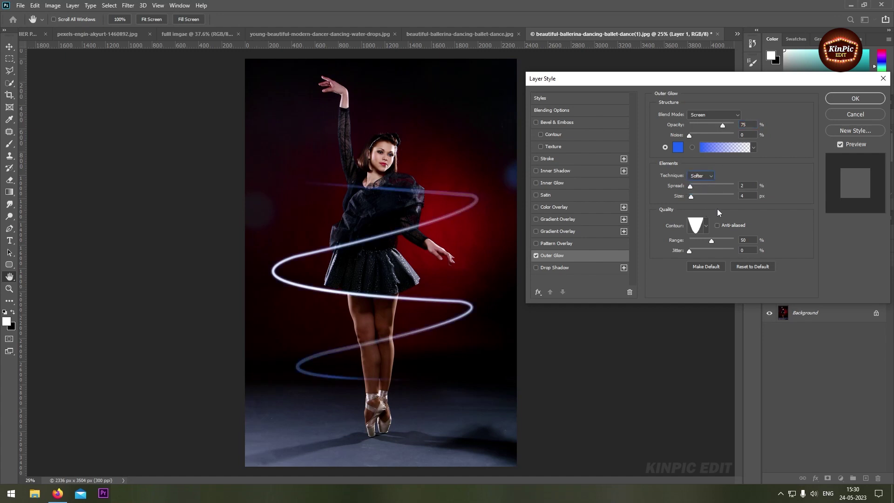
type("1")
type("0")
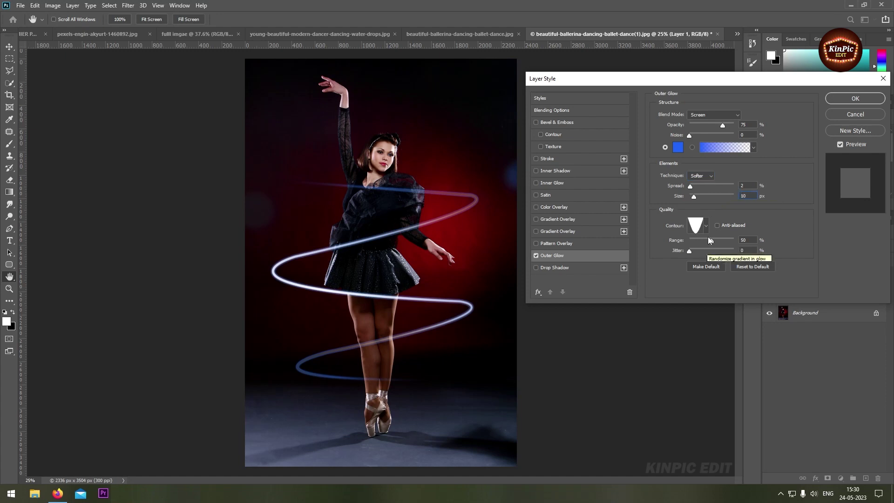
left_click(706, 225)
left_click(649, 264)
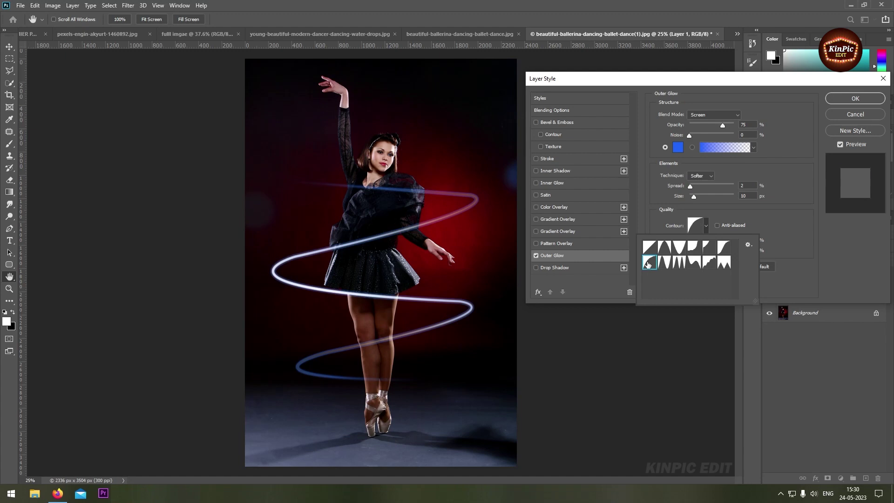
left_click(786, 223)
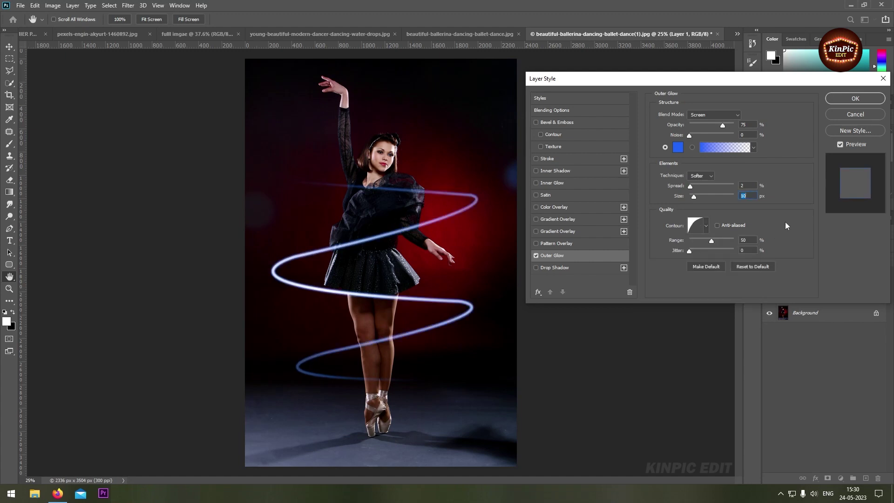
left_click(854, 98)
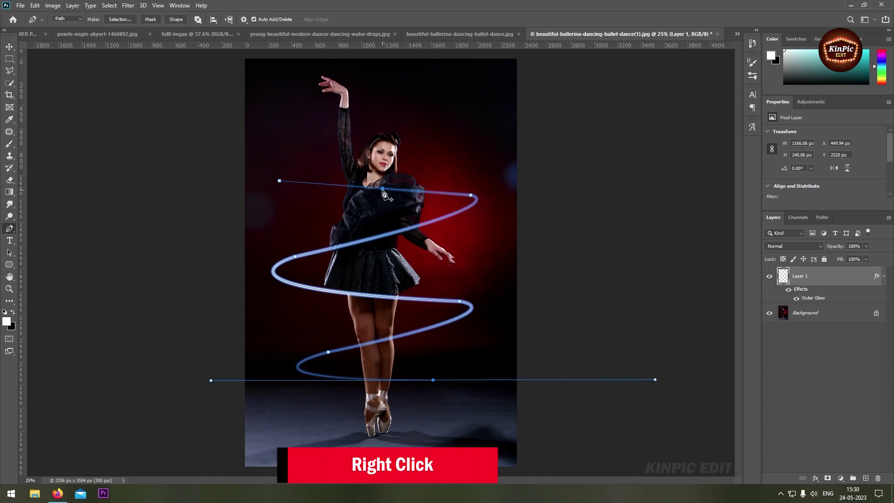
Delete the guide path now that the glowing streak is drawn.
right_click(384, 194)
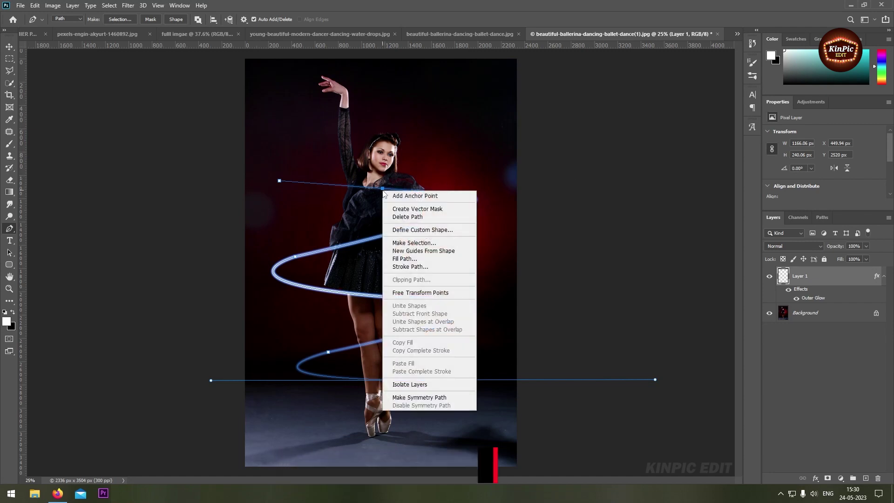
left_click(440, 219)
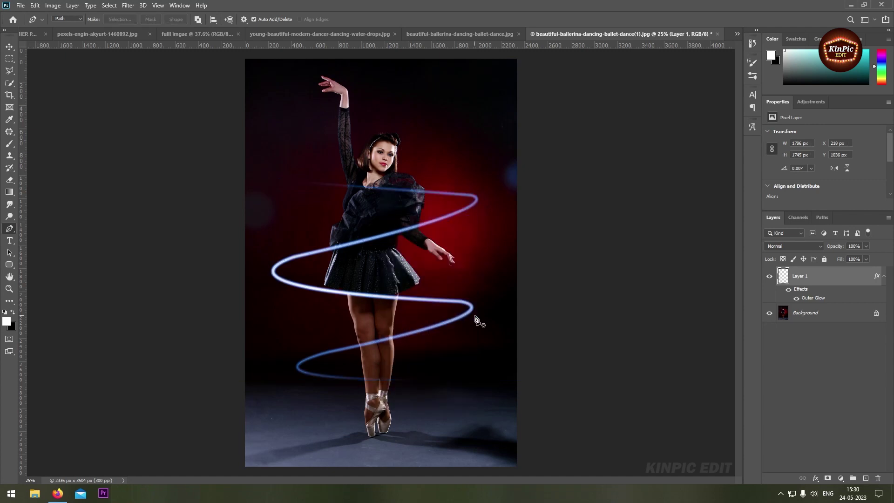
left_click(9, 182)
Erase the glowing streak across the dancer's arm and below her skirt hem so it wraps behind her.
key("ctrl+plus")
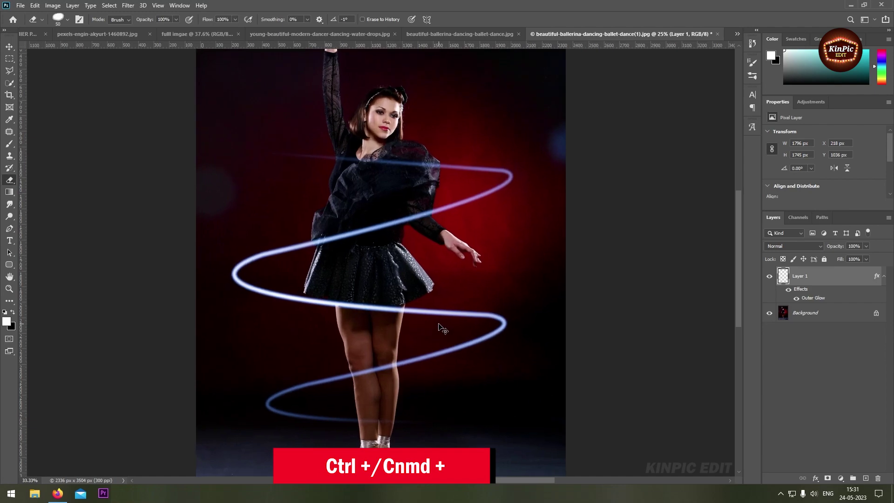
key("ctrl+plus")
key("ctrl+plus")
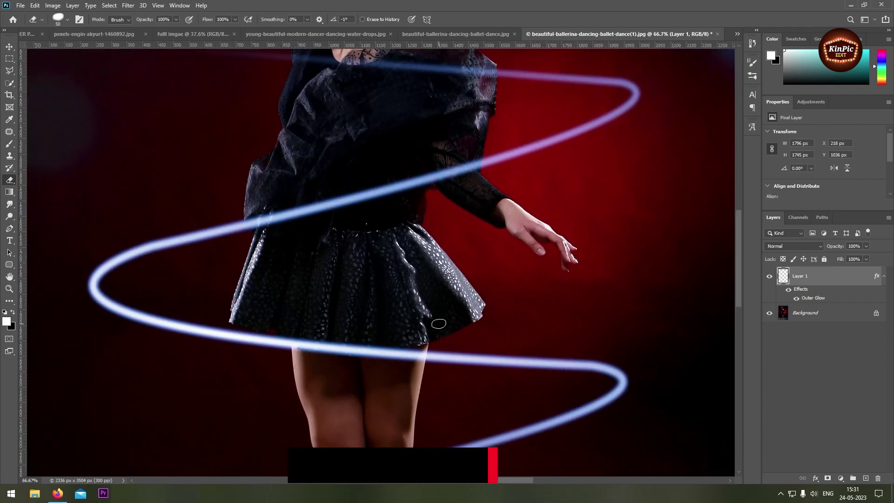
left_click_drag(738, 255, 741, 213)
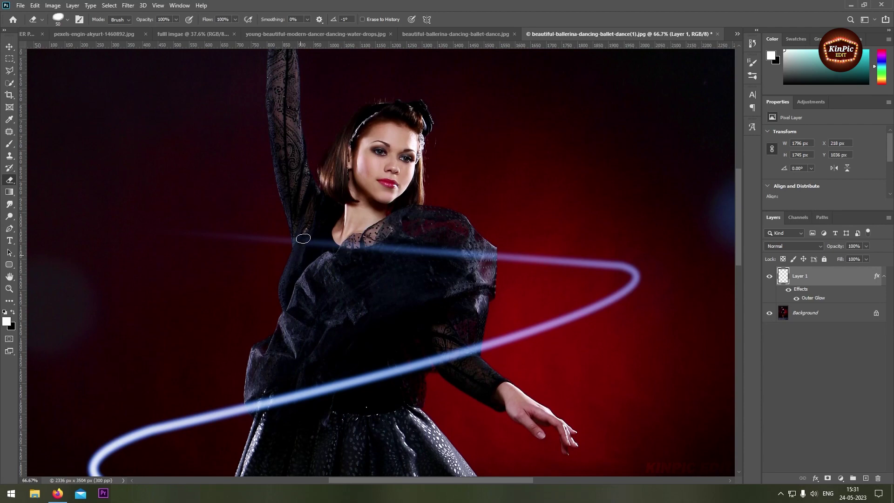
left_click_drag(302, 239, 443, 248)
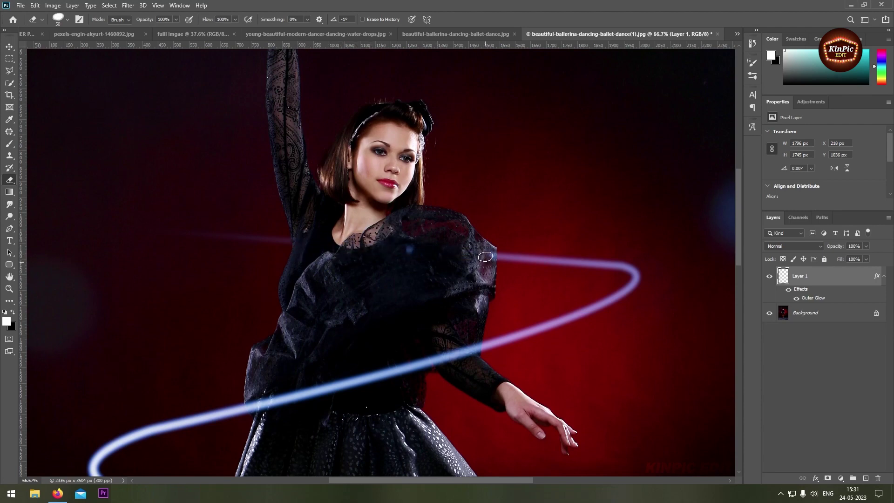
left_click_drag(734, 219, 741, 274)
left_click_drag(293, 258, 423, 268)
left_click_drag(742, 271, 743, 312)
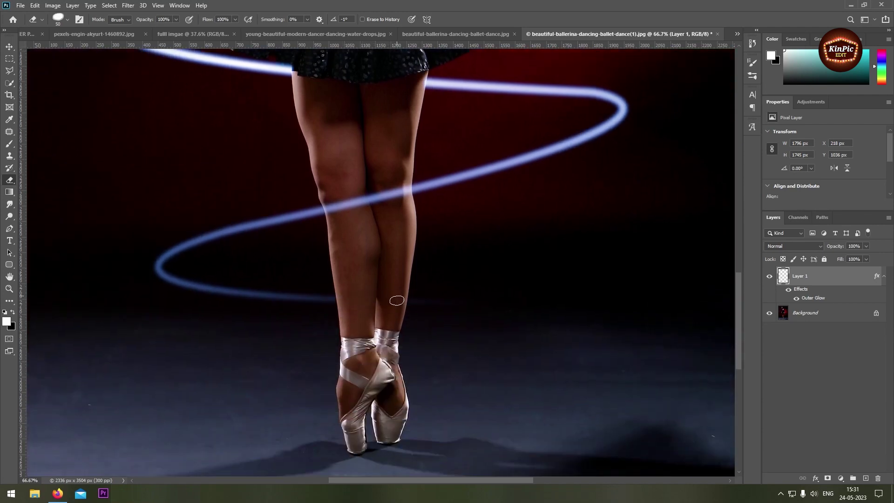
left_click_drag(739, 300, 743, 207)
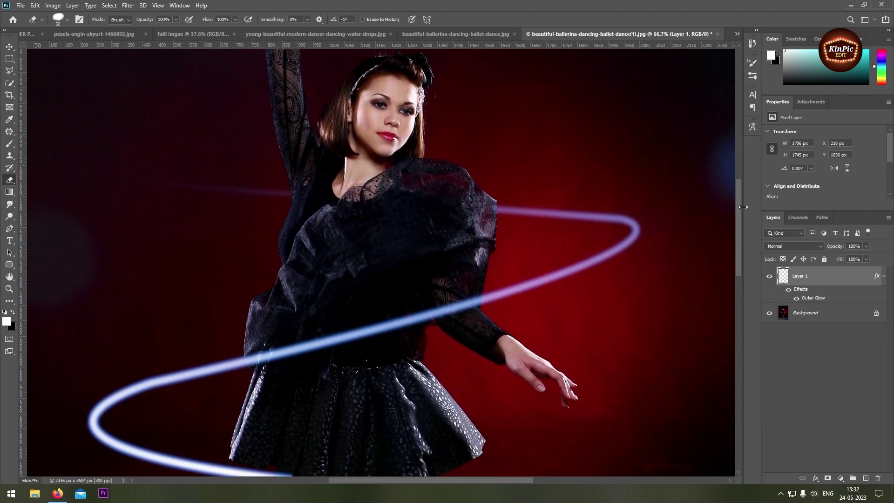
key("ctrl+0")
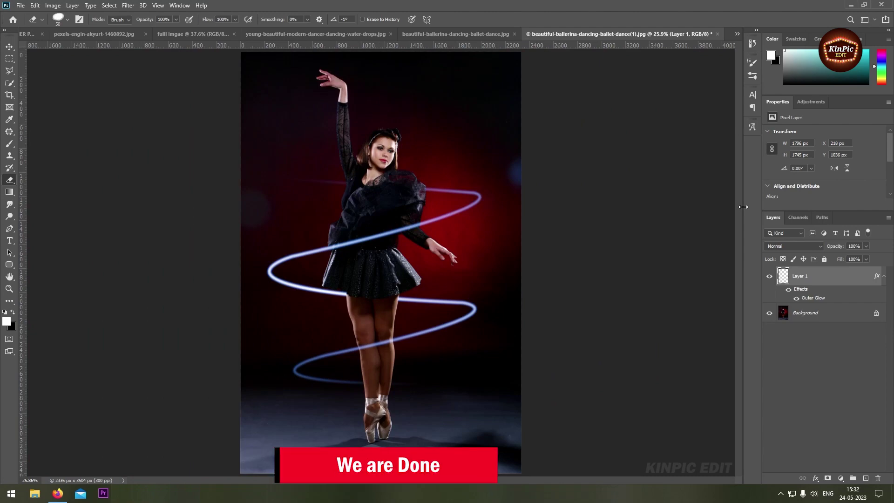